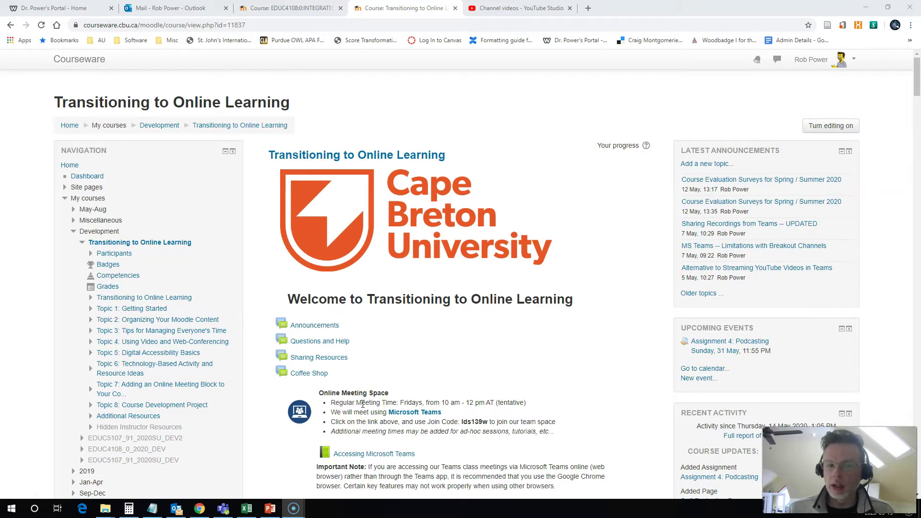
scroll(363, 405, "down", 1)
scroll(364, 405, "down", 5)
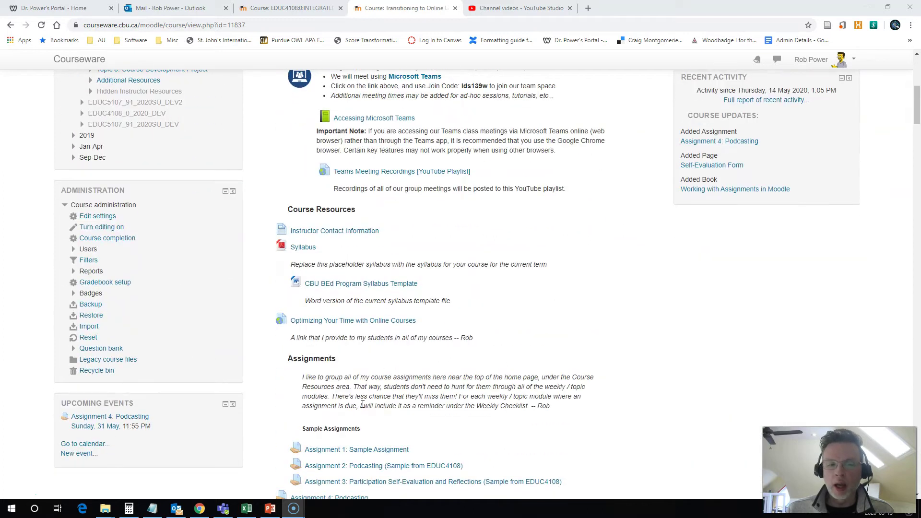
scroll(363, 405, "down", 3)
scroll(364, 404, "down", 1)
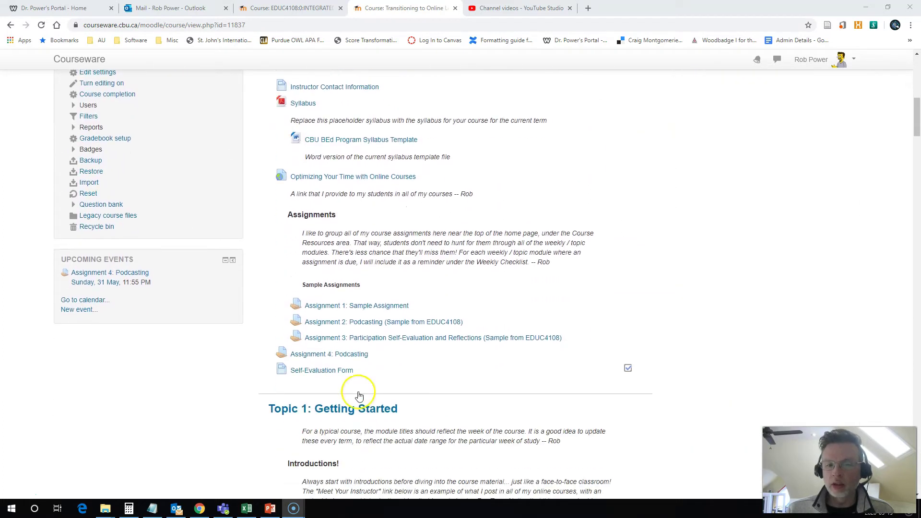
Open Assignment 4: Podcasting and view all its submissions
left_click(343, 354)
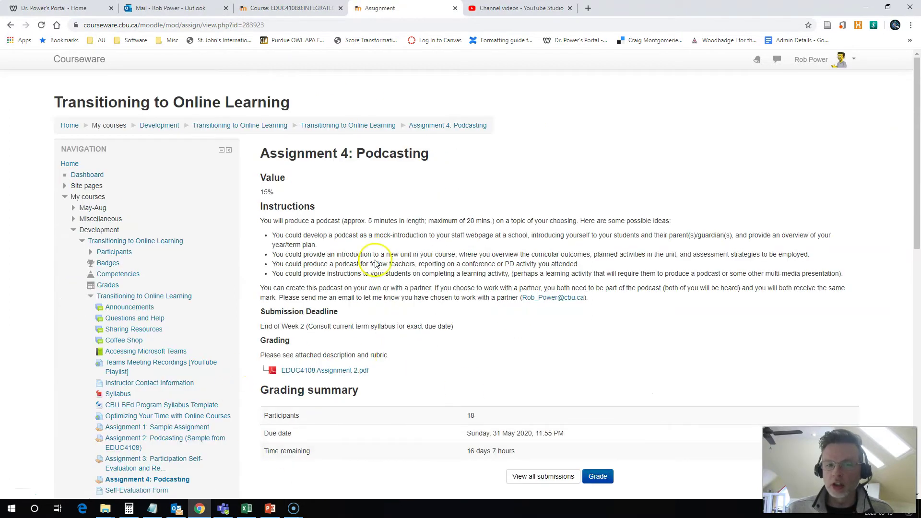
scroll(379, 259, "down", 2)
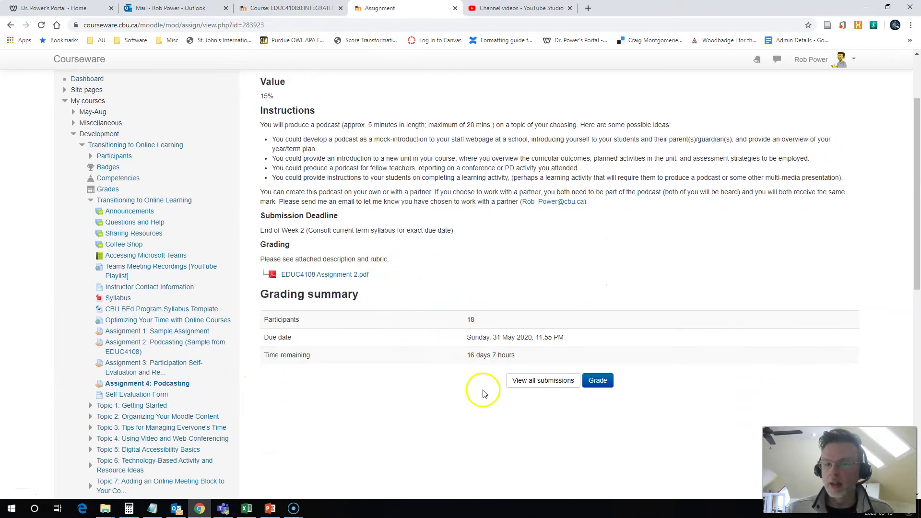
left_click(531, 385)
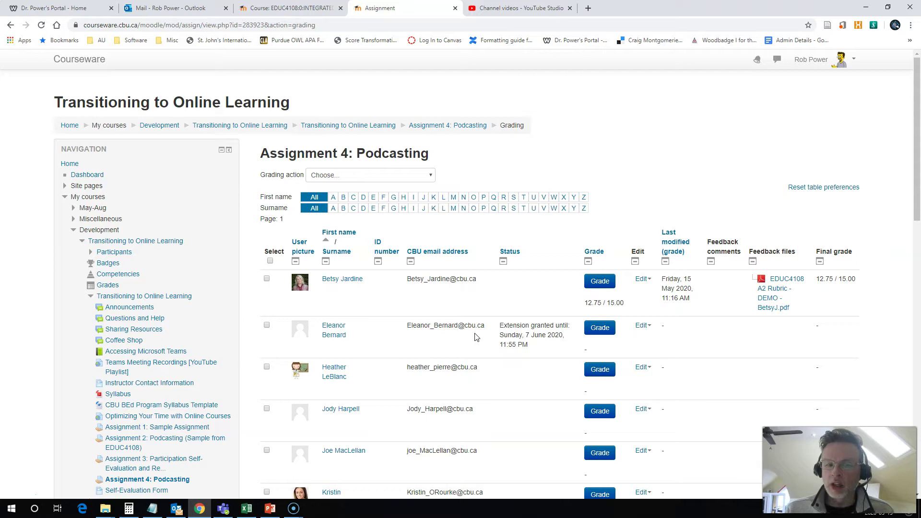
scroll(475, 336, "down", 1)
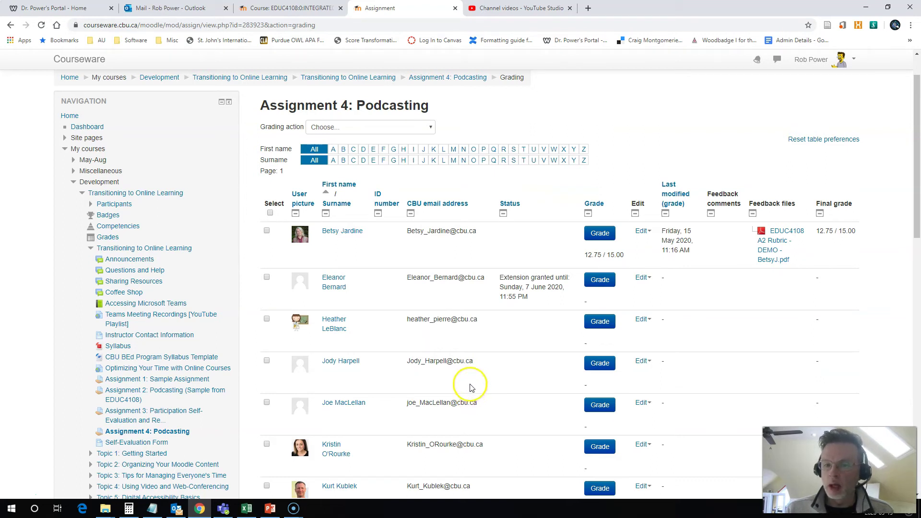
Open the Edit dropdown for the fourth student's submission row
left_click(650, 364)
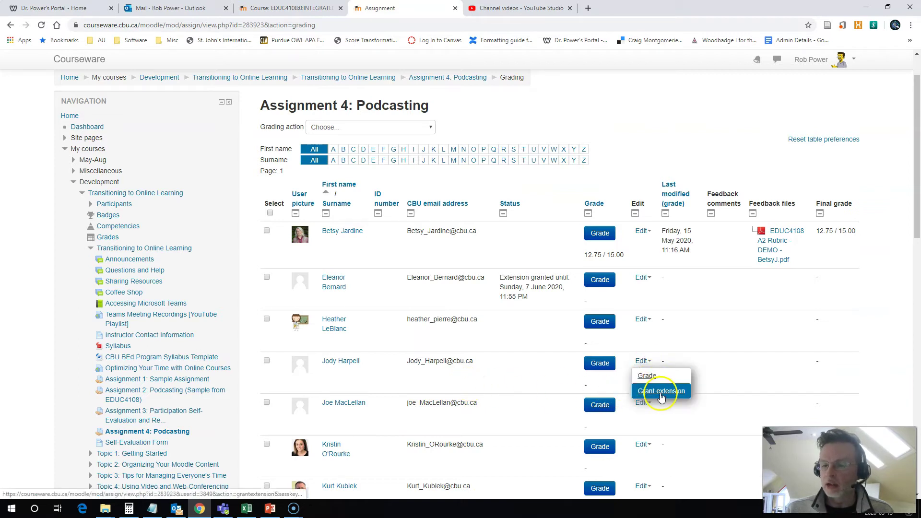
Grant an extension and pick 7 June 2020 as the due date
left_click(649, 392)
scroll(448, 346, "down", 3)
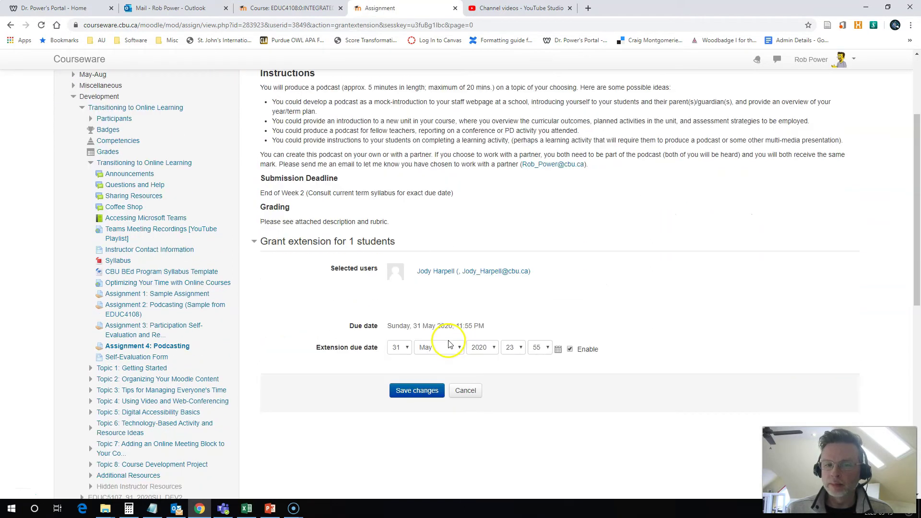
scroll(448, 345, "down", 2)
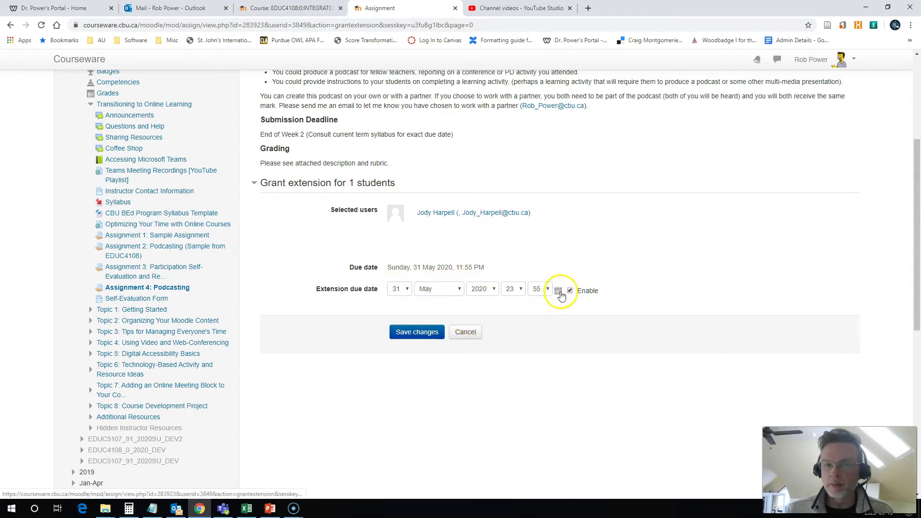
left_click(558, 291)
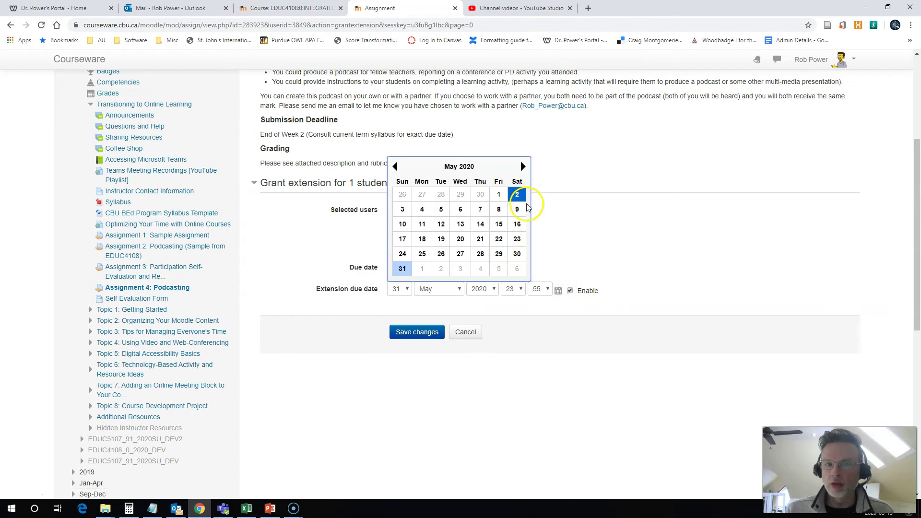
left_click(523, 166)
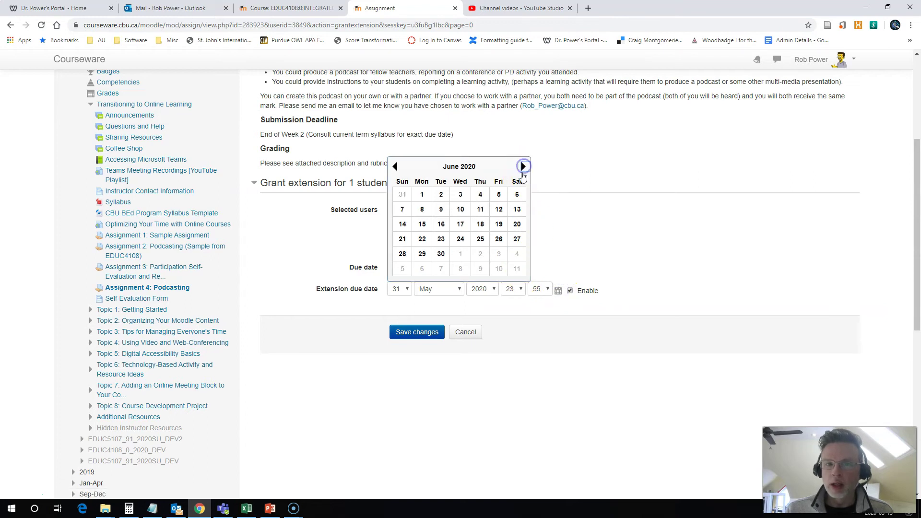
left_click(402, 209)
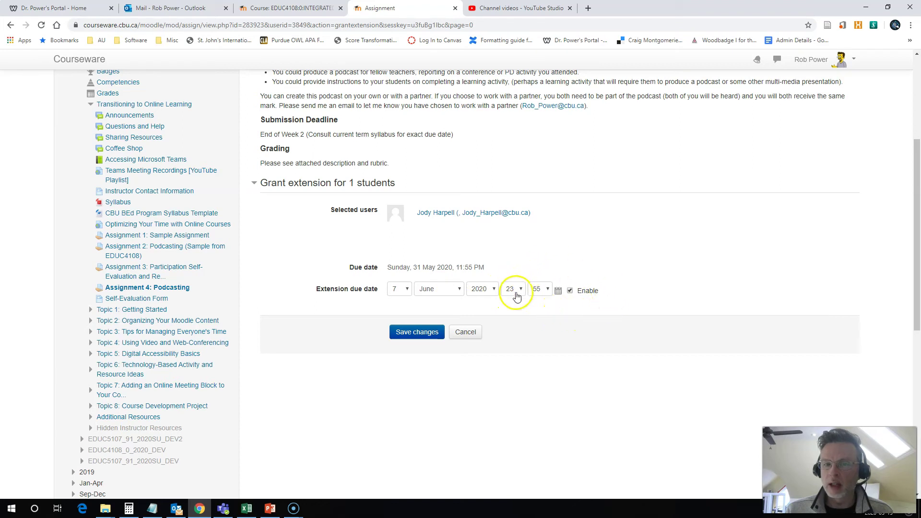
Save the extension so the status reads extension granted until 7 June 2020, 11:55 PM
left_click(420, 336)
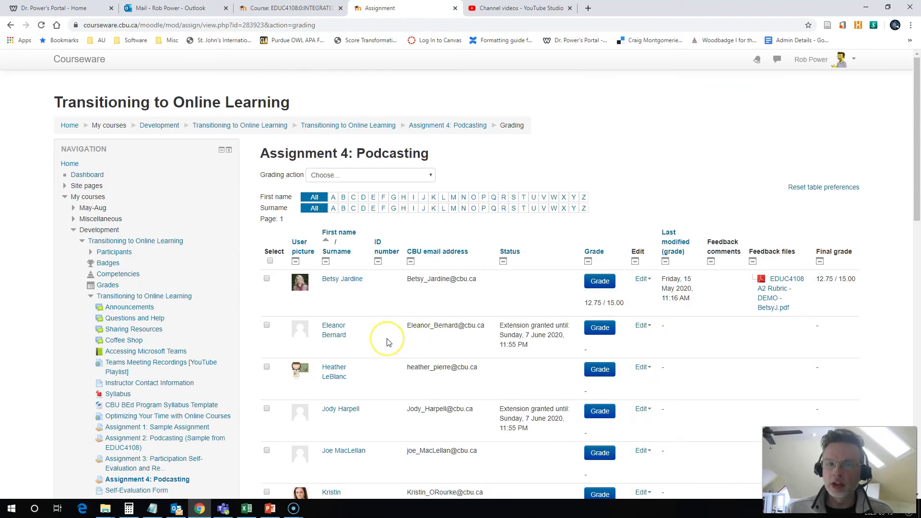
scroll(387, 342, "down", 1)
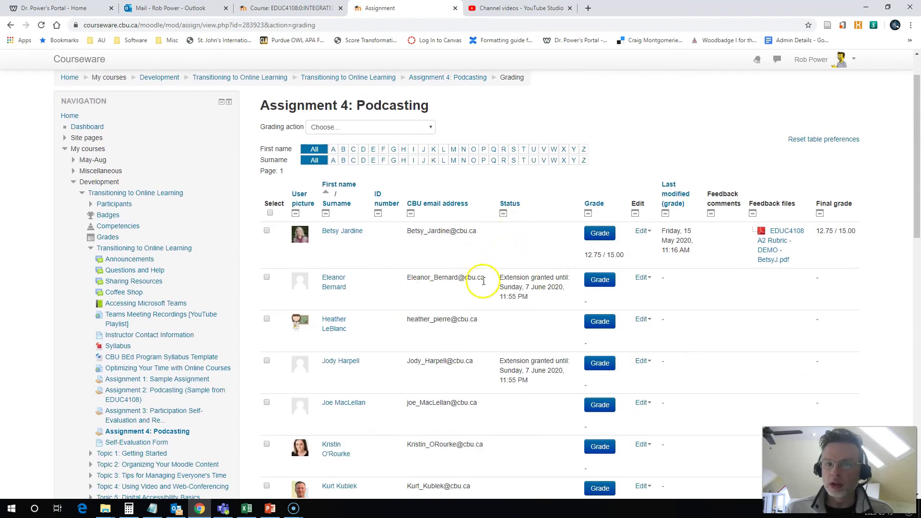
scroll(475, 281, "down", 1)
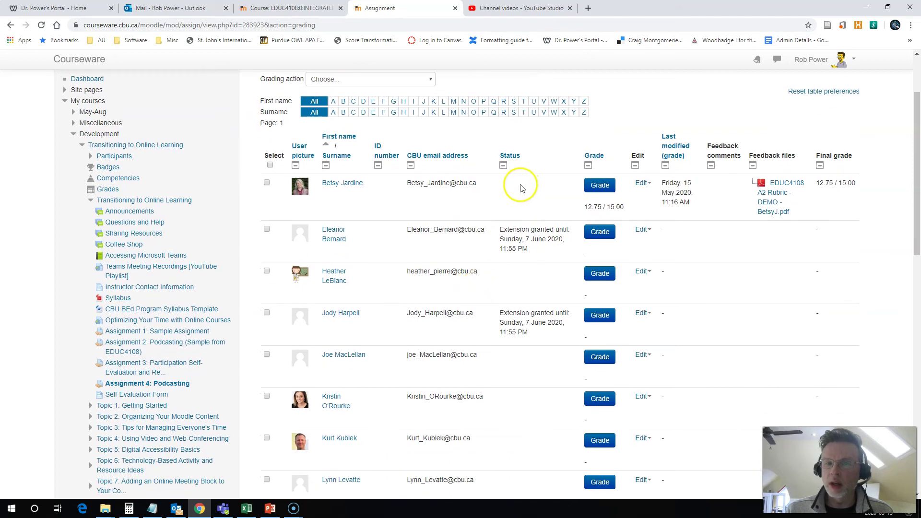